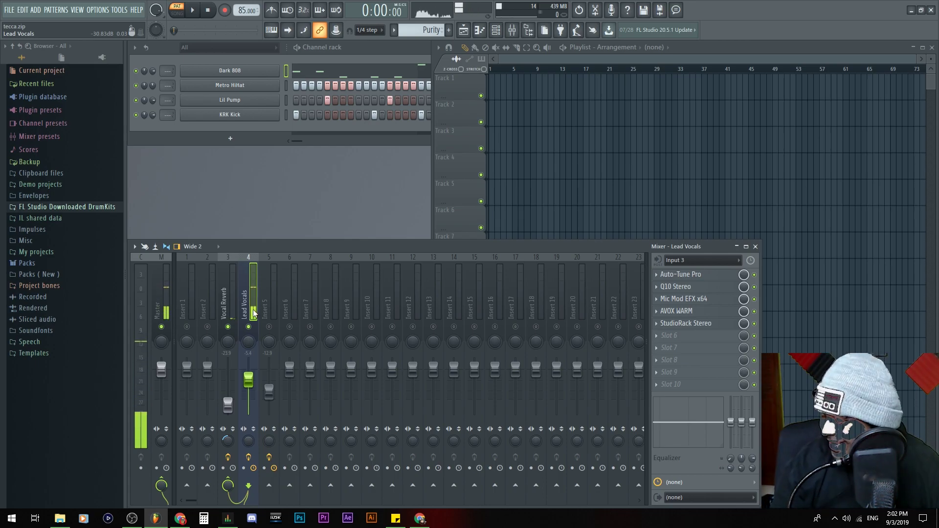
# Hide the browser and playlist, and review the Auto-Tune Pro settings on the Lead Vocals track
pyautogui.hotkey('alt', 'F8')
pyautogui.press('F5')
pyautogui.click(711, 275)
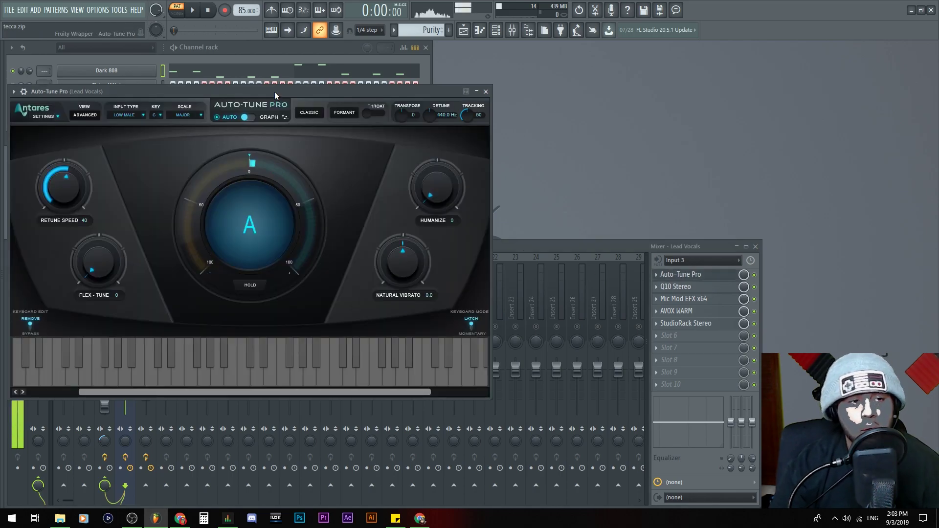
pyautogui.moveTo(272, 88); pyautogui.dragTo(410, 79)
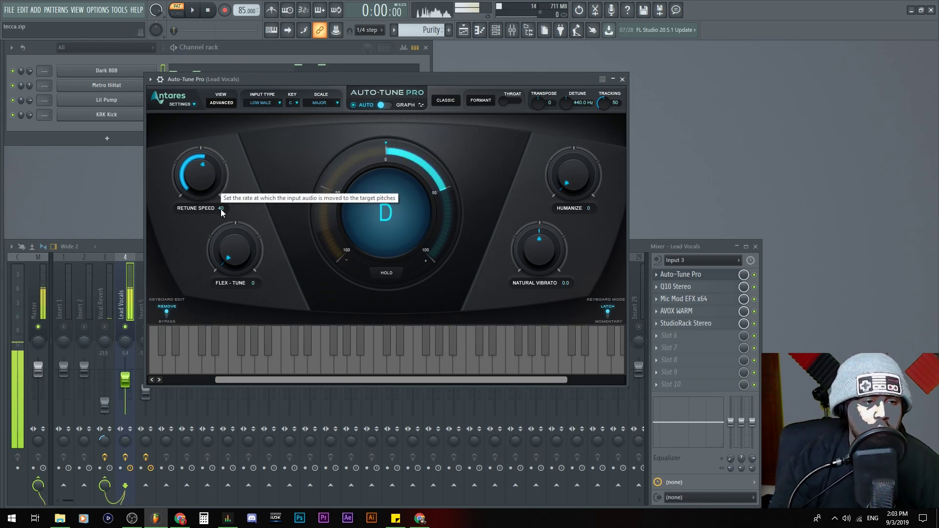
pyautogui.click(705, 278)
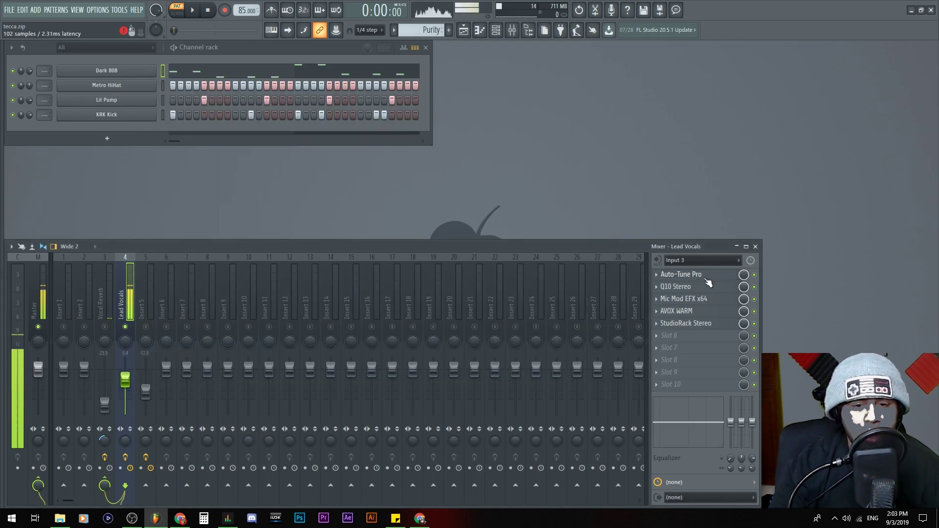
pyautogui.click(705, 277)
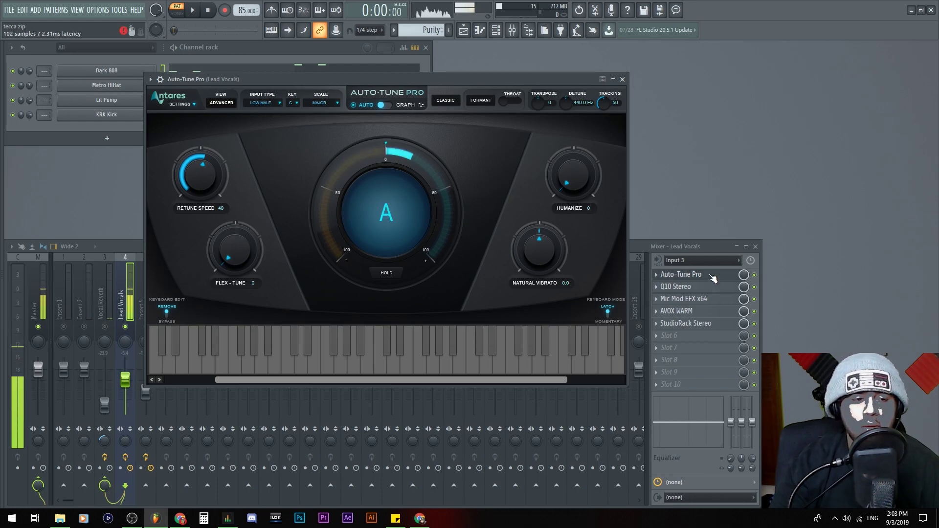
pyautogui.click(713, 278)
# Open the Q10 Stereo equalizer on Lead Vocals with its wrapper settings hidden, and reposition its window
pyautogui.click(710, 287)
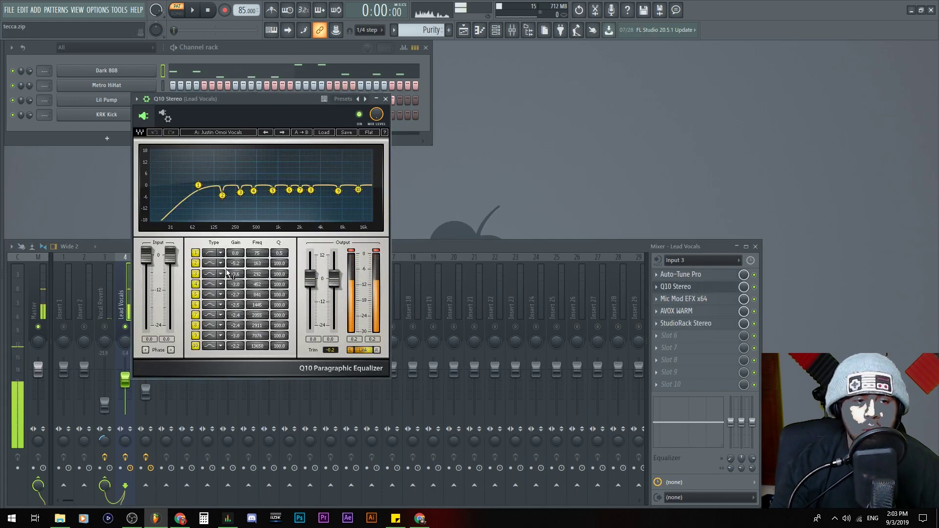
pyautogui.click(146, 100)
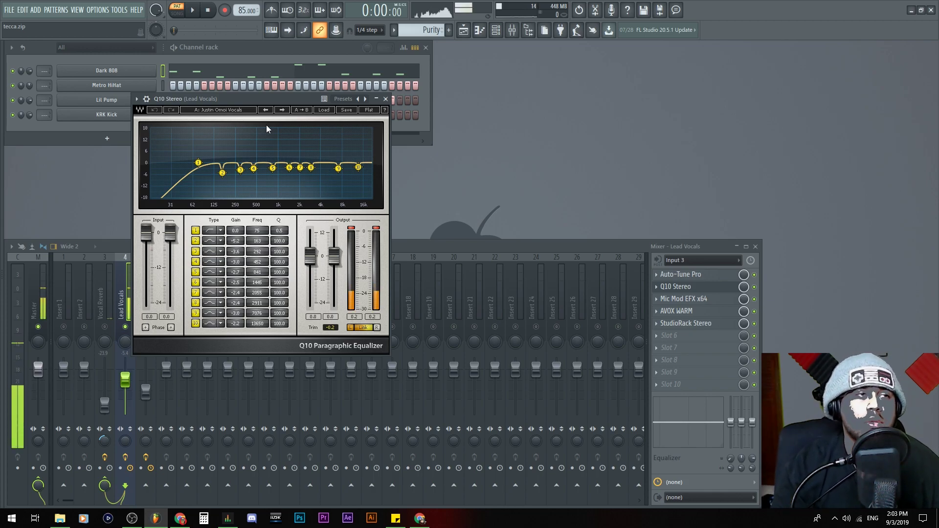
pyautogui.moveTo(249, 100); pyautogui.dragTo(340, 77)
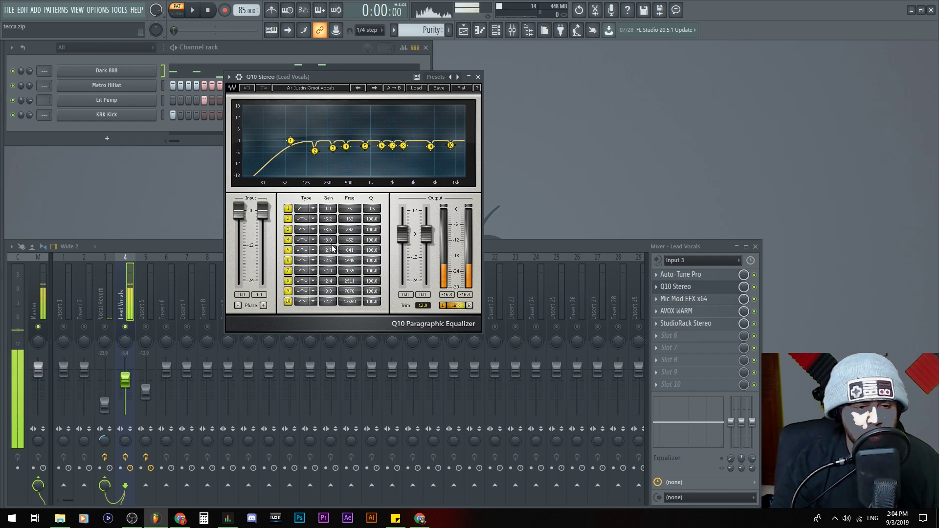
# Raise the Q10 equalizer's band 4 gain to 18 dB and adjust the gains of bands 5 and 6
pyautogui.moveTo(332, 240); pyautogui.dragTo(333, 196)
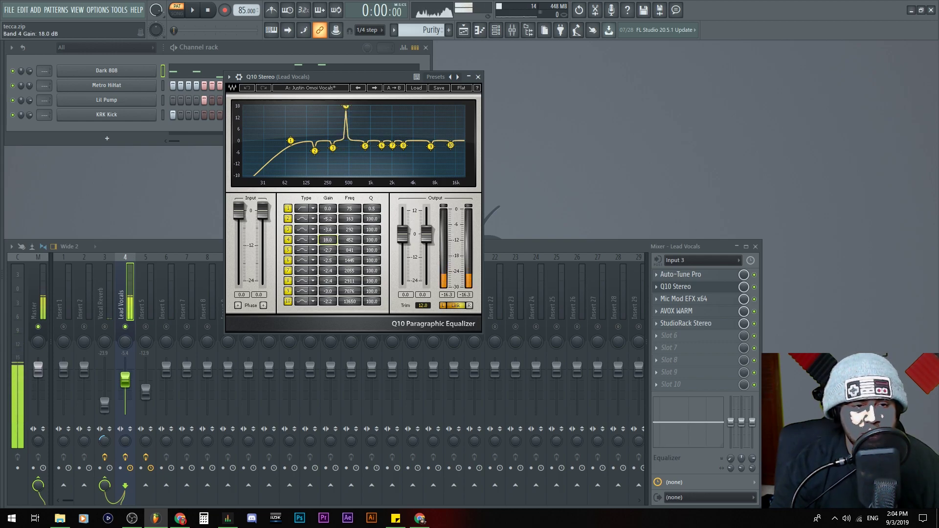
pyautogui.moveTo(335, 252); pyautogui.dragTo(327, 220)
pyautogui.moveTo(326, 264); pyautogui.dragTo(328, 259)
# Open Mic Mod EFX x64 on Lead Vocals and examine the list of modeled microphones without choosing another
pyautogui.click(684, 299)
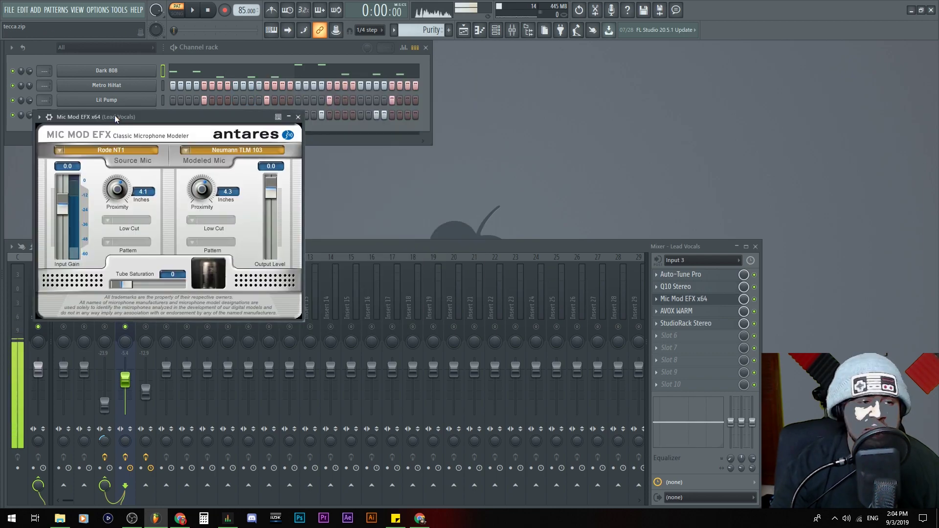
pyautogui.moveTo(129, 121); pyautogui.dragTo(275, 110)
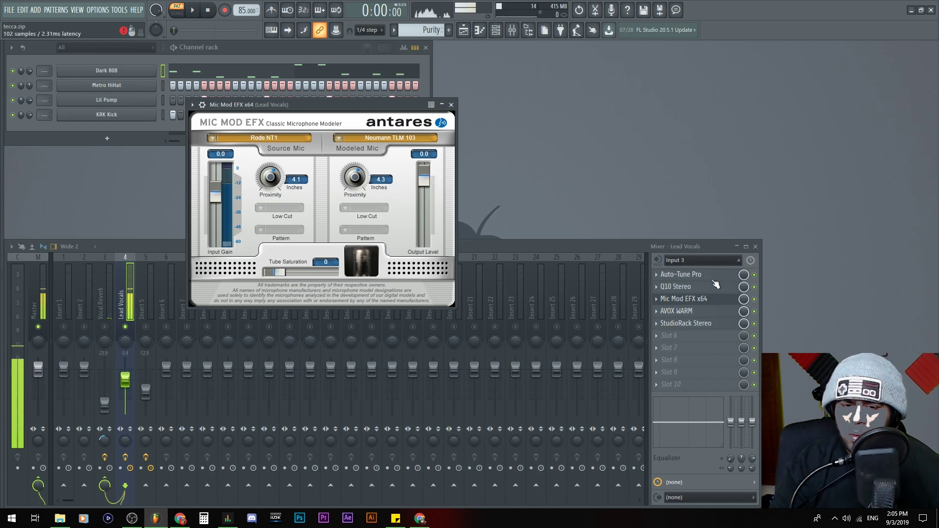
pyautogui.click(392, 139)
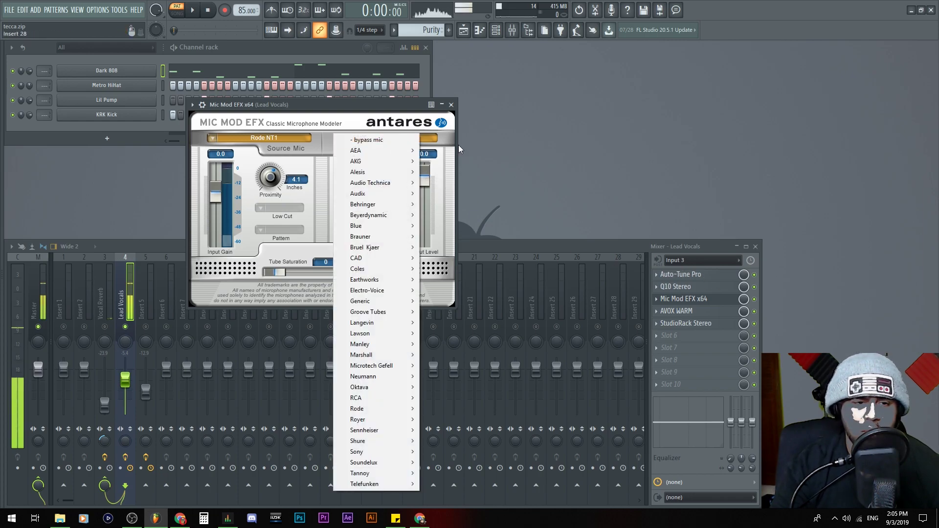
pyautogui.click(446, 138)
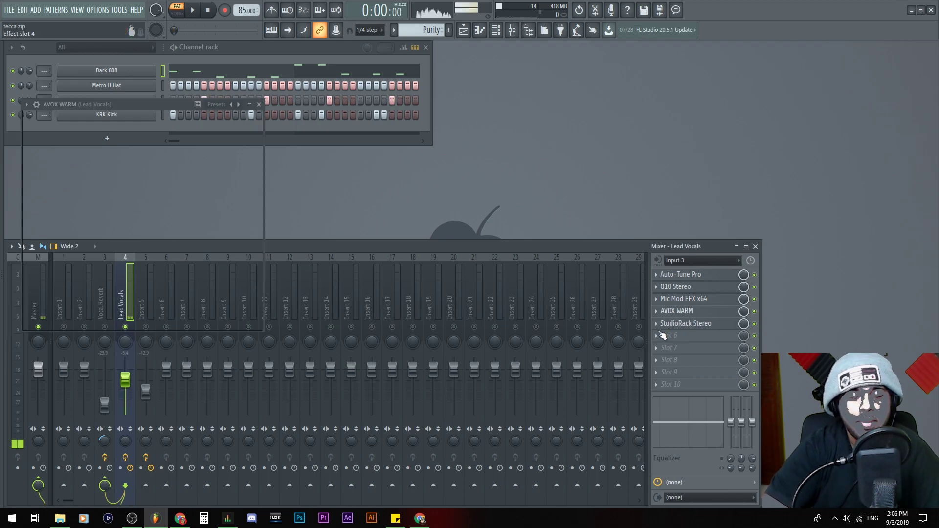
# Open AVOX WARM on Lead Vocals, and mute its effect slot
pyautogui.click(689, 312)
pyautogui.moveTo(138, 112); pyautogui.dragTo(346, 165)
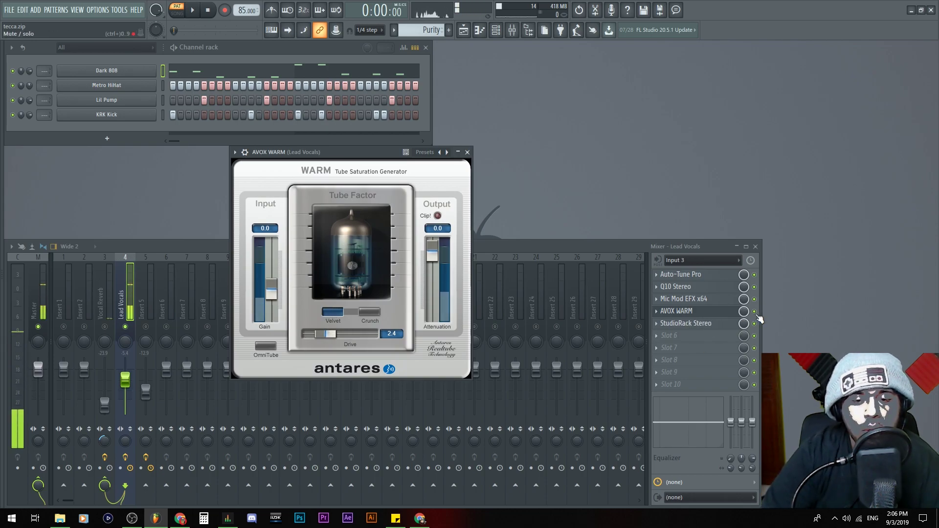
pyautogui.click(755, 312)
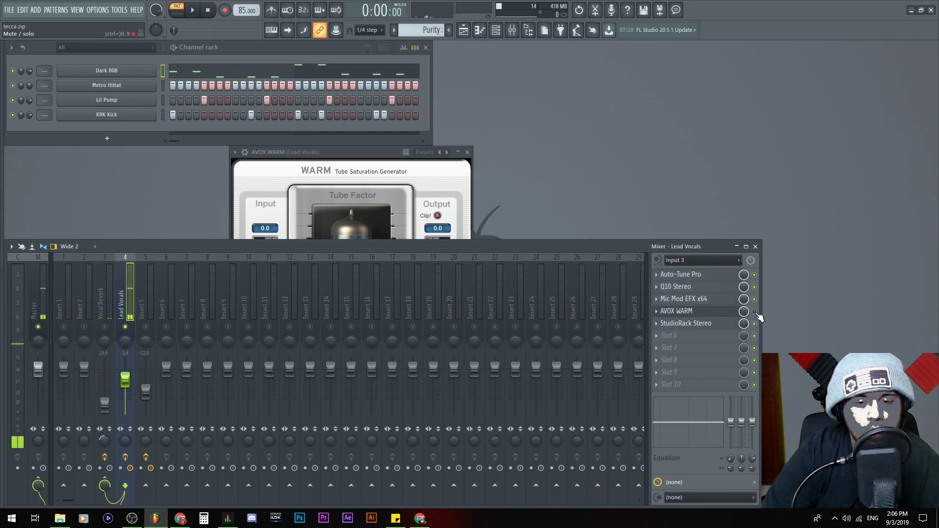
# Open StudioRack Stereo and audition Sibilance's removed signal by switching its Monitor on and off
pyautogui.click(684, 323)
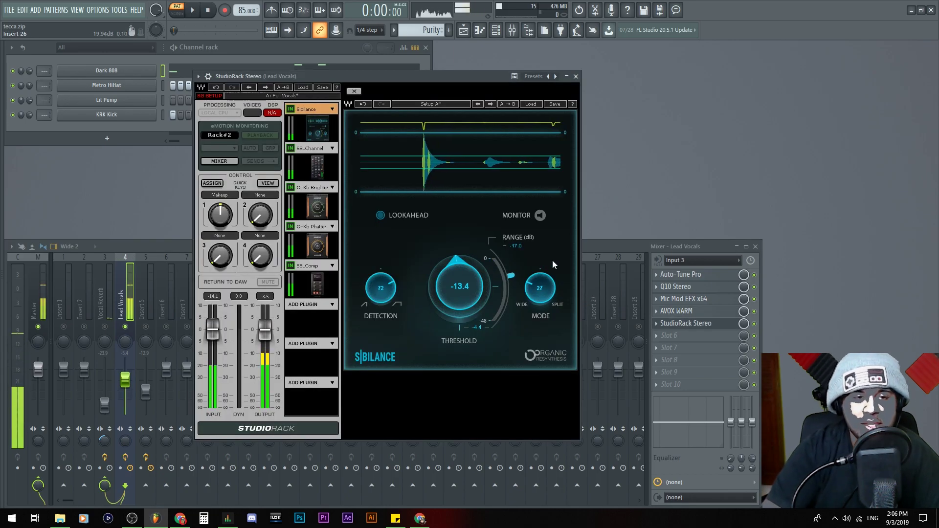
pyautogui.click(541, 215)
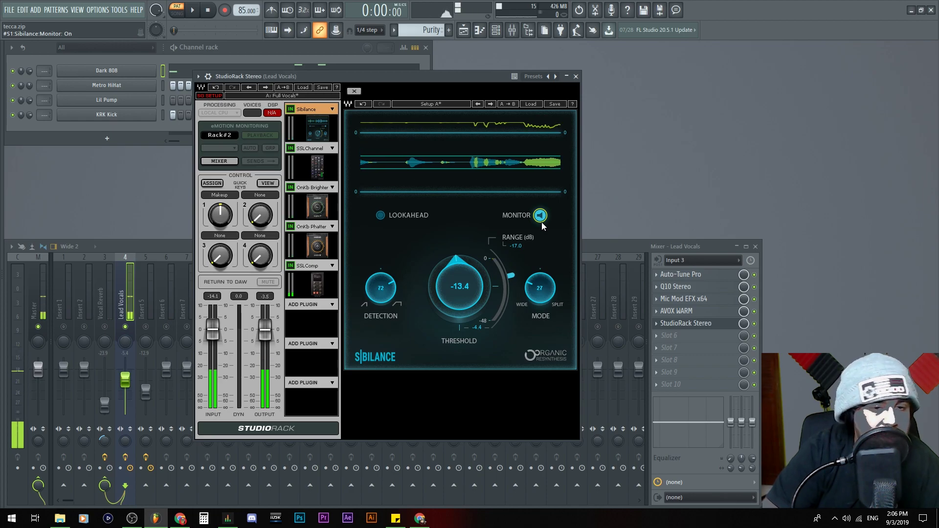
pyautogui.click(541, 216)
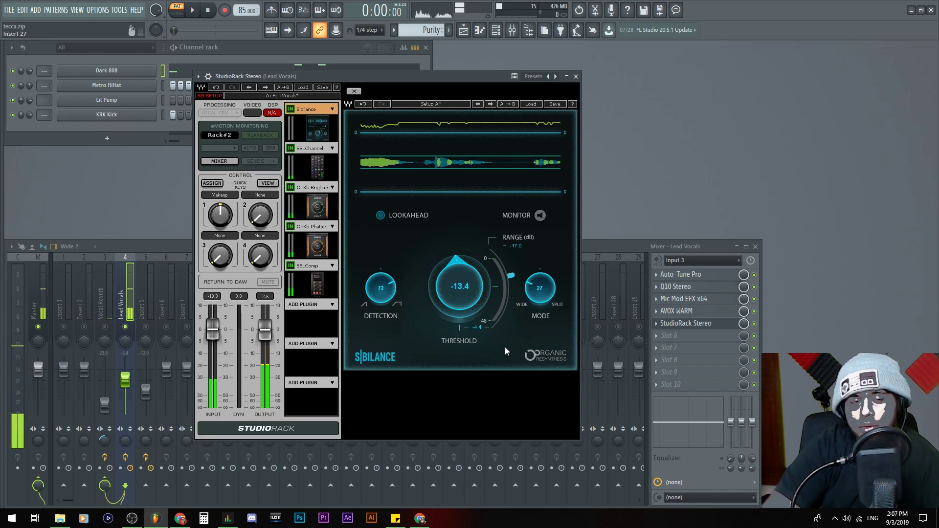
pyautogui.moveTo(429, 77)
pyautogui.mouseDown()
pyautogui.moveTo(439, 89)
pyautogui.moveTo(439, 68)
pyautogui.mouseUp()
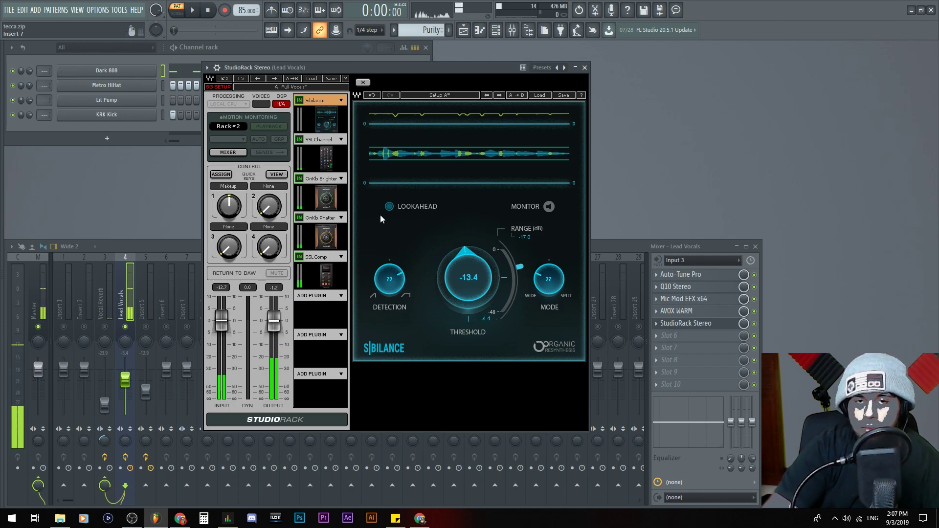
# Open SSLChannel in the rack, compare the vocal with its EQ bypassed and active, and inspect the HMF frequency
pyautogui.click(334, 165)
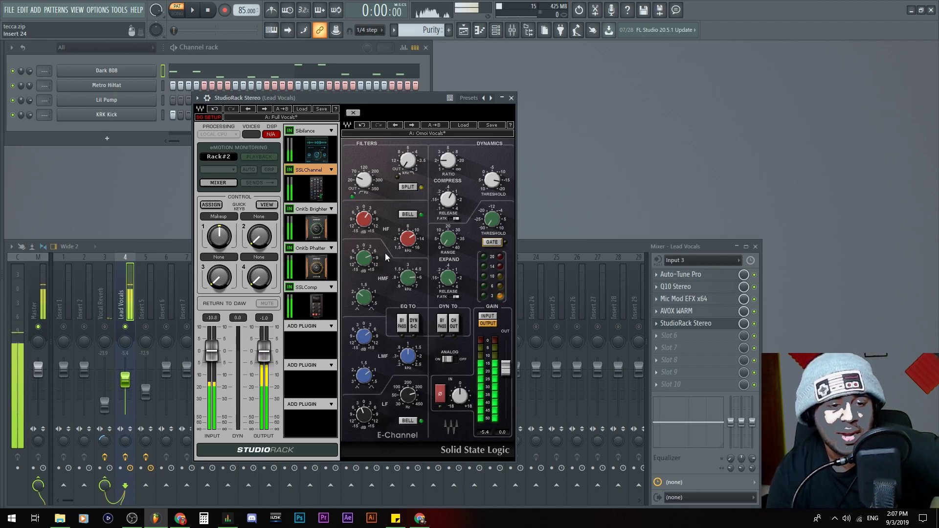
pyautogui.moveTo(409, 285)
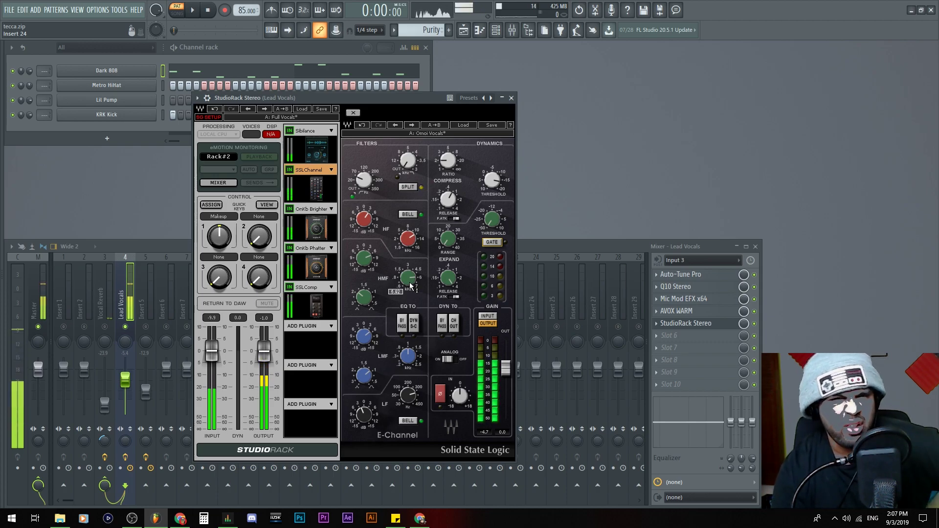
pyautogui.click(402, 329)
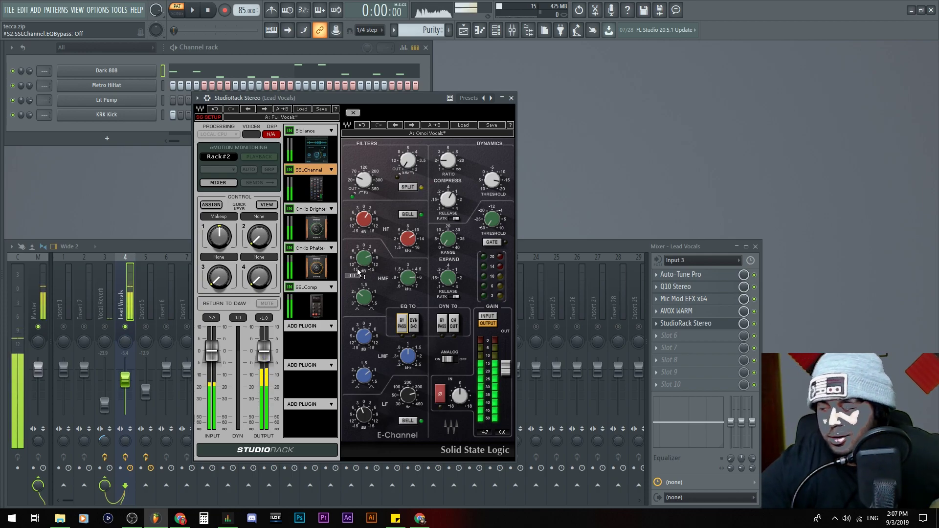
pyautogui.click(414, 282)
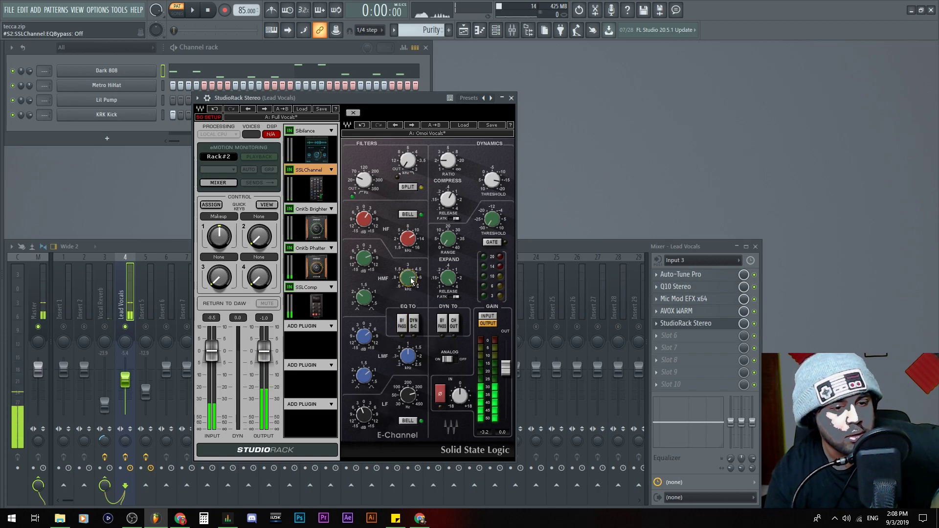
pyautogui.click(412, 281)
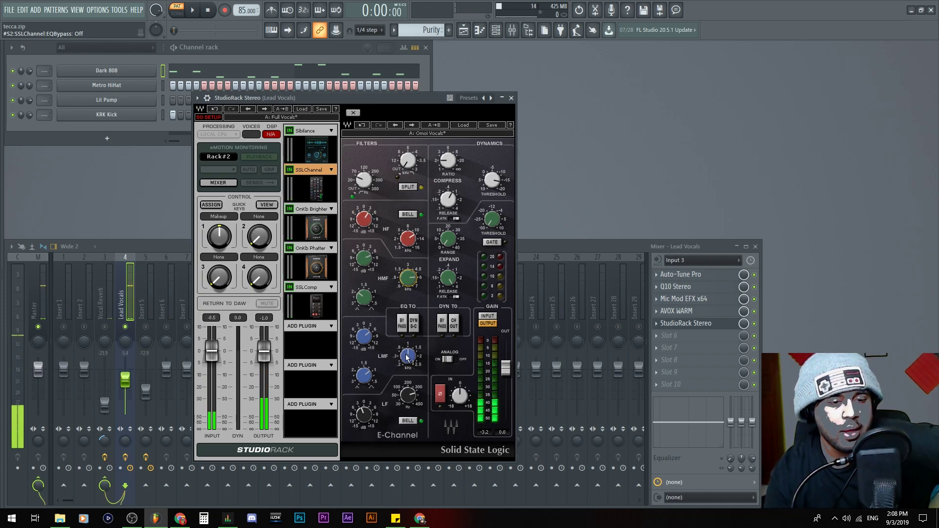
# Try an LMF gain of -1.0 dB on the SSL channel, compare it with the previous setting, and undo it
pyautogui.moveTo(408, 362)
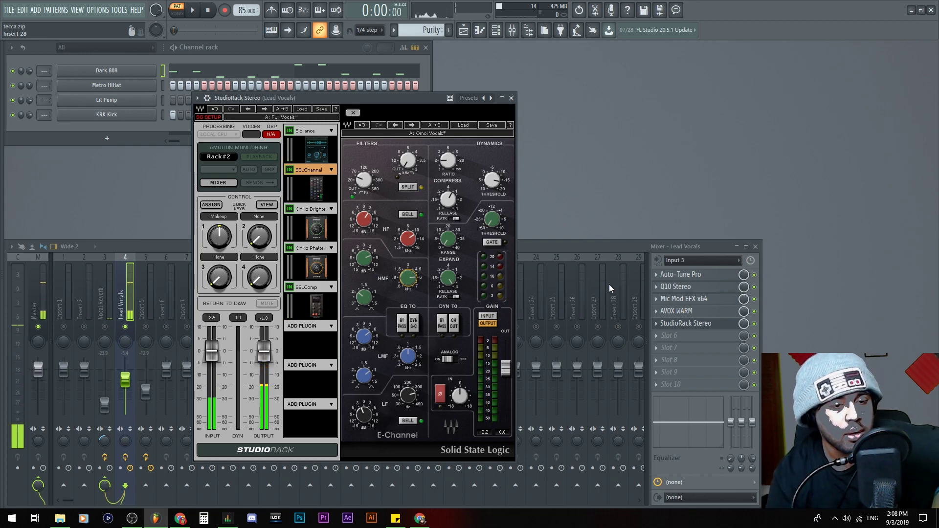
pyautogui.moveTo(362, 346)
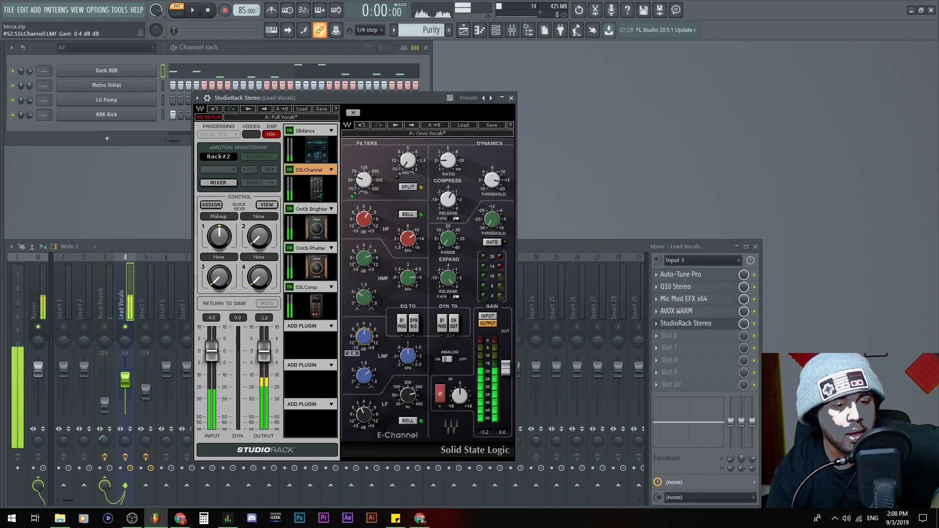
pyautogui.moveTo(362, 349); pyautogui.dragTo(362, 346)
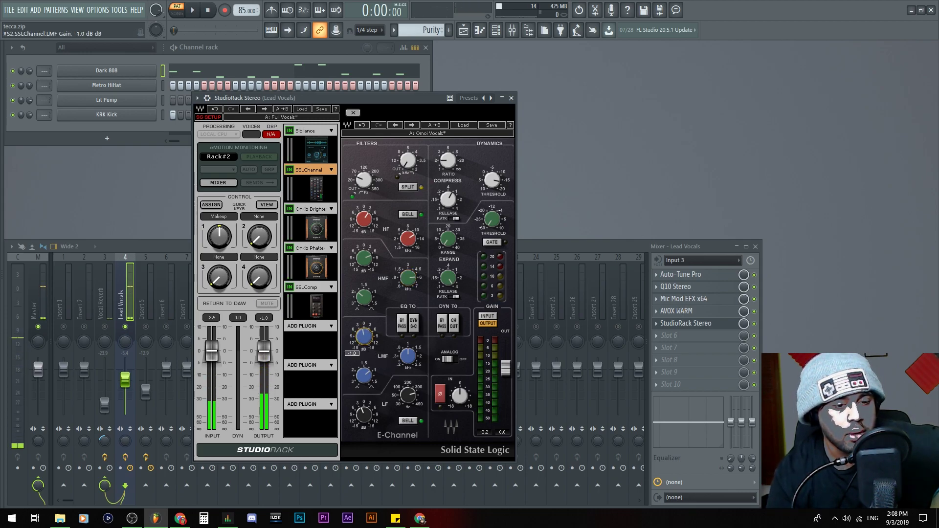
pyautogui.click(358, 126)
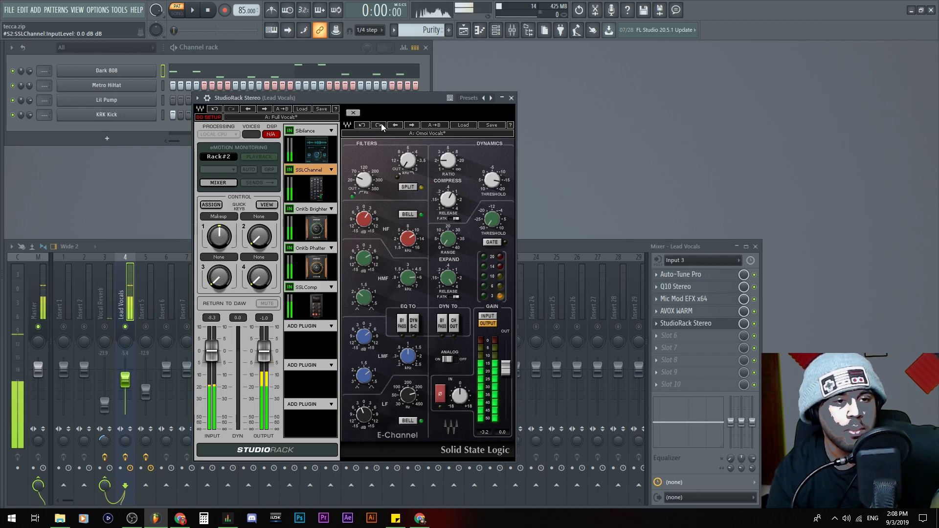
pyautogui.click(380, 125)
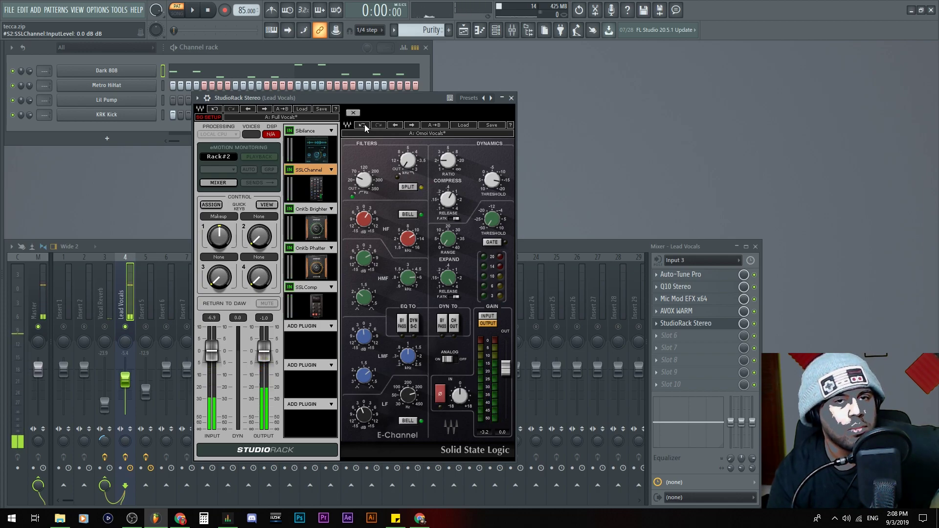
pyautogui.click(362, 125)
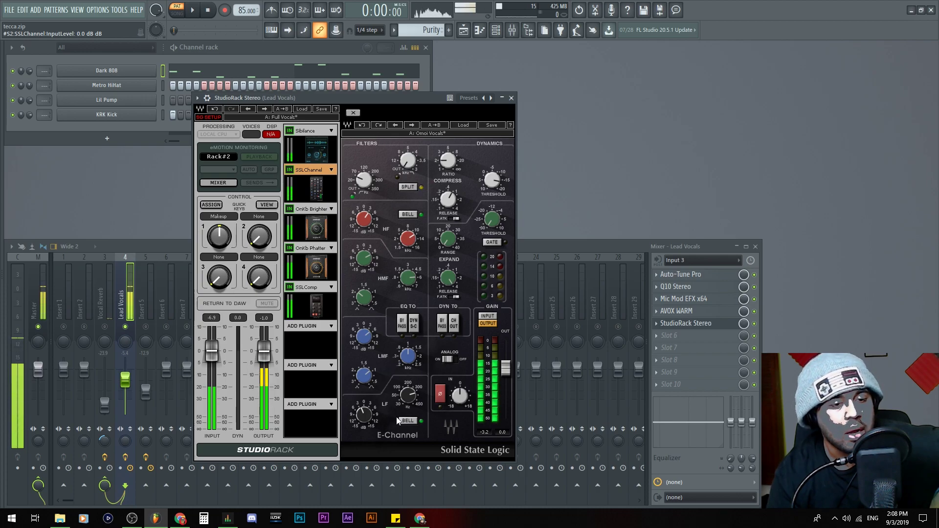
# Set the SSL channel's LF gain to -0.7 dB
pyautogui.moveTo(365, 416)
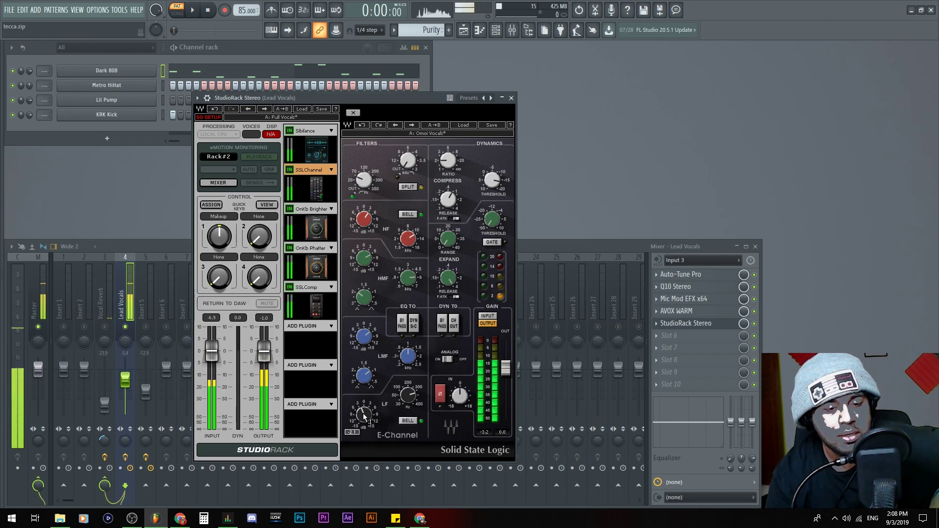
pyautogui.moveTo(365, 415); pyautogui.dragTo(366, 414)
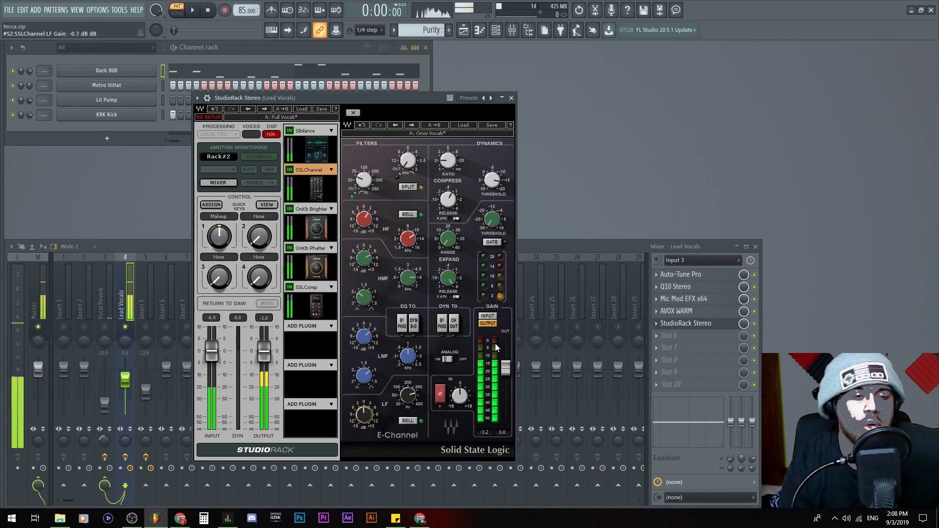
# Compare the vocal with SSLComp off and on in StudioRack, and open OneKnob Brighter for review
pyautogui.click(689, 327)
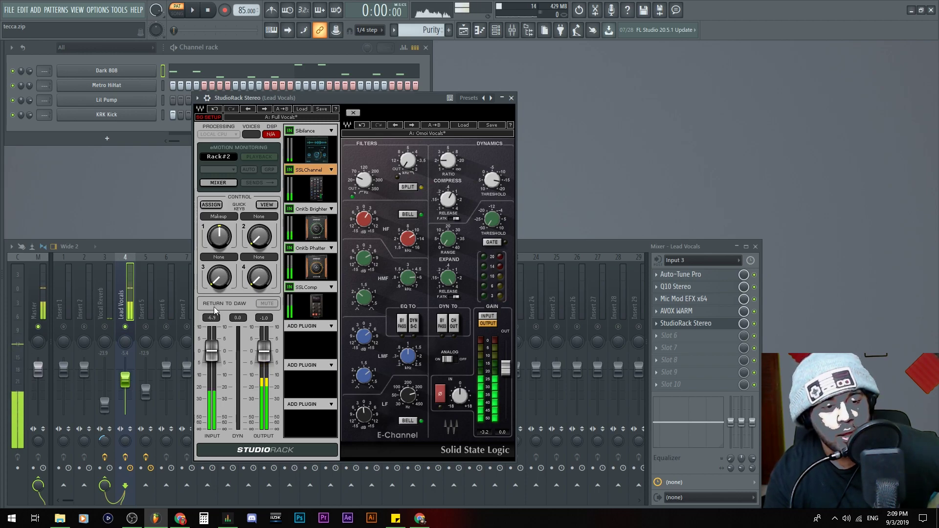
pyautogui.click(289, 287)
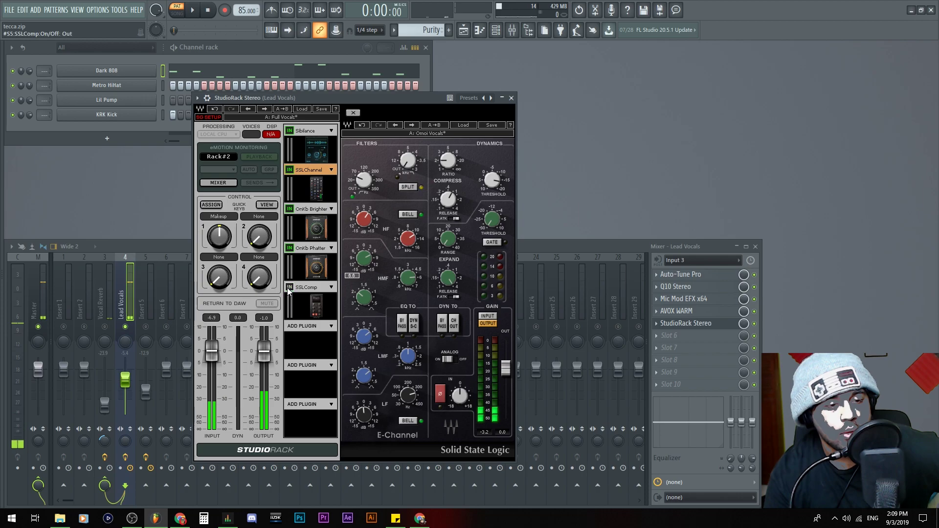
pyautogui.click(288, 289)
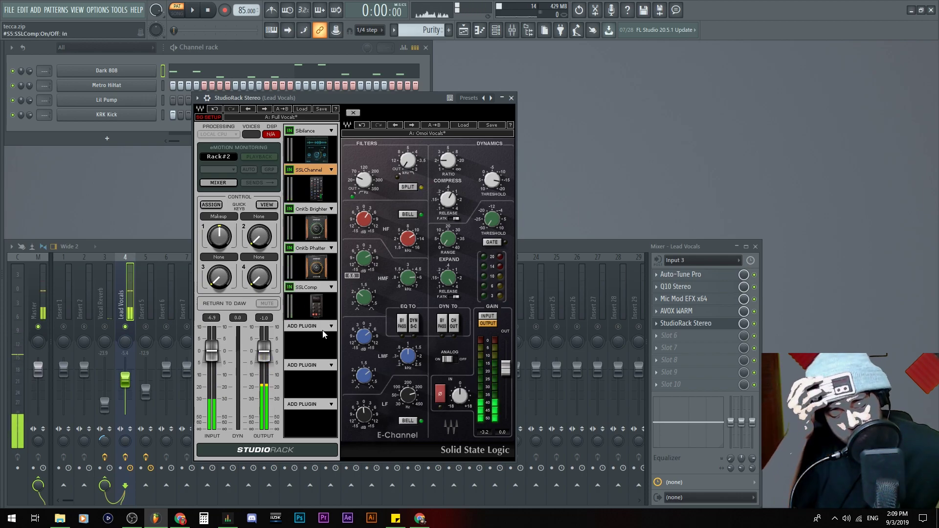
pyautogui.click(315, 226)
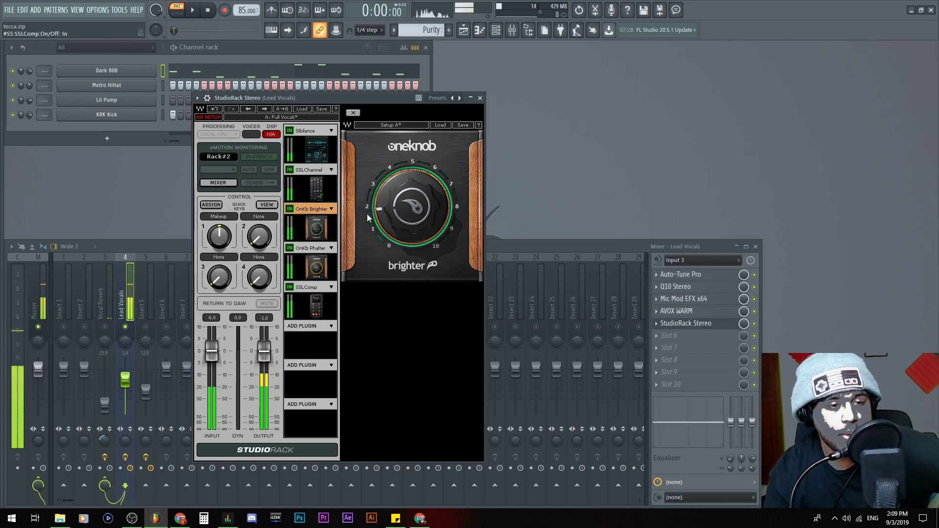
# Open OneKnob Phatter in the rack and compare the vocal with it switched off and on
pyautogui.click(309, 255)
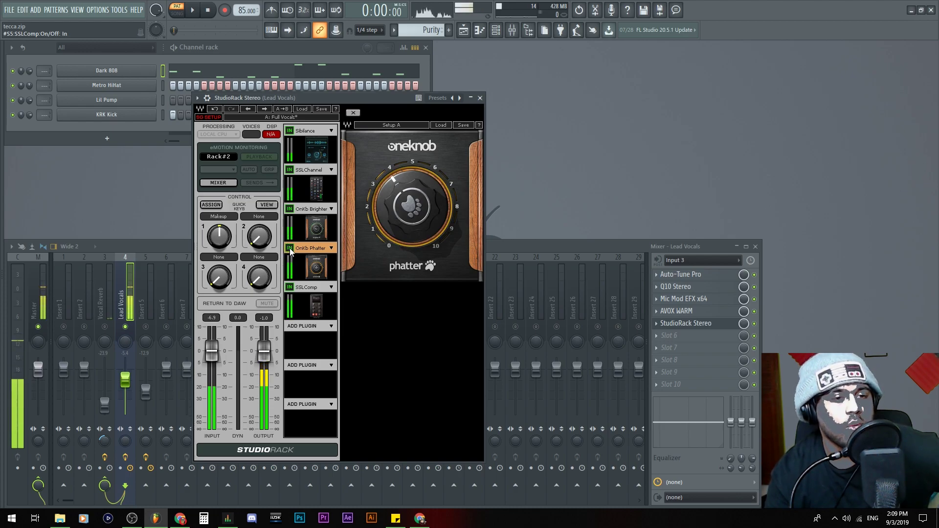
pyautogui.click(290, 248)
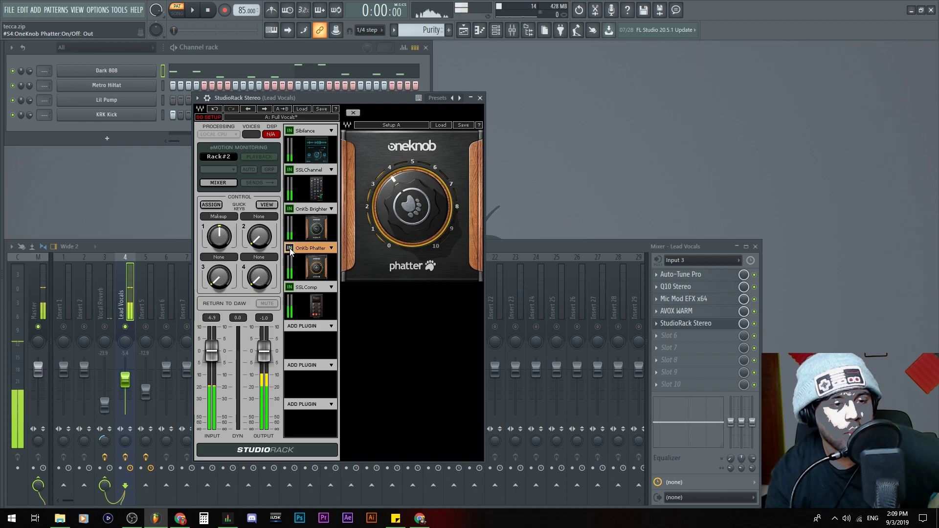
pyautogui.click(290, 248)
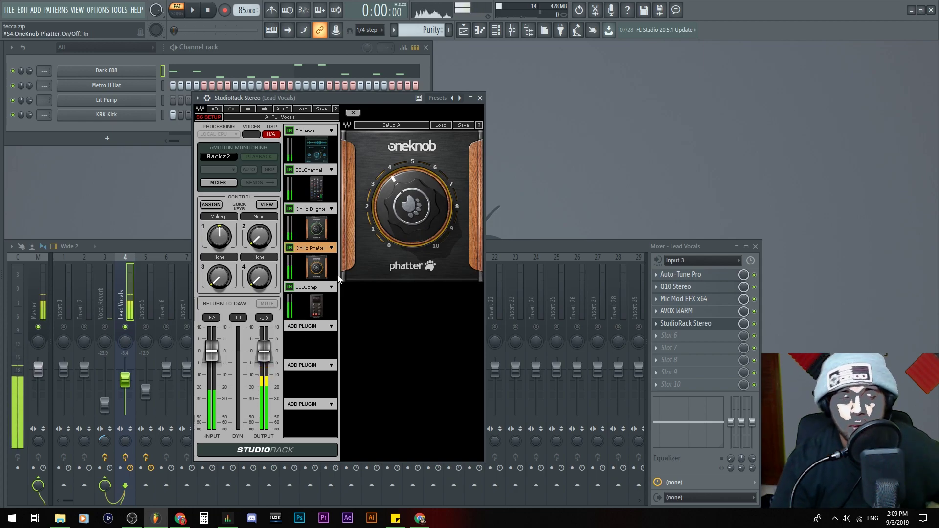
# Open SSLComp in the rack, inspect its threshold and make-up settings, and close StudioRack
pyautogui.click(308, 287)
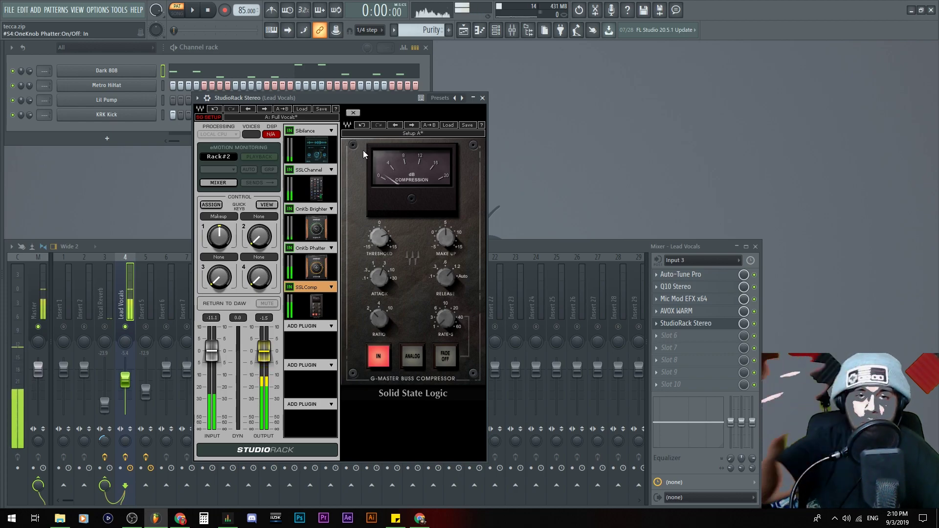
pyautogui.moveTo(384, 238)
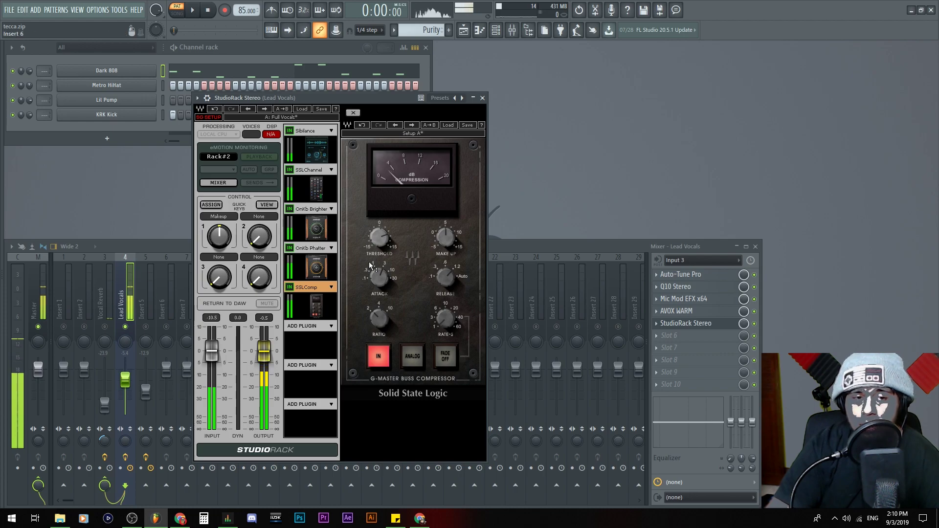
pyautogui.moveTo(451, 231)
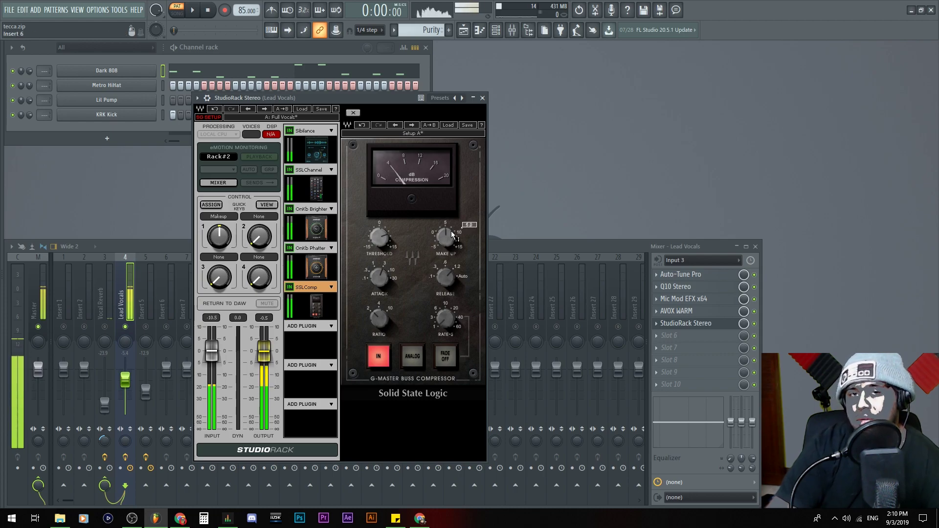
pyautogui.press('Escape')
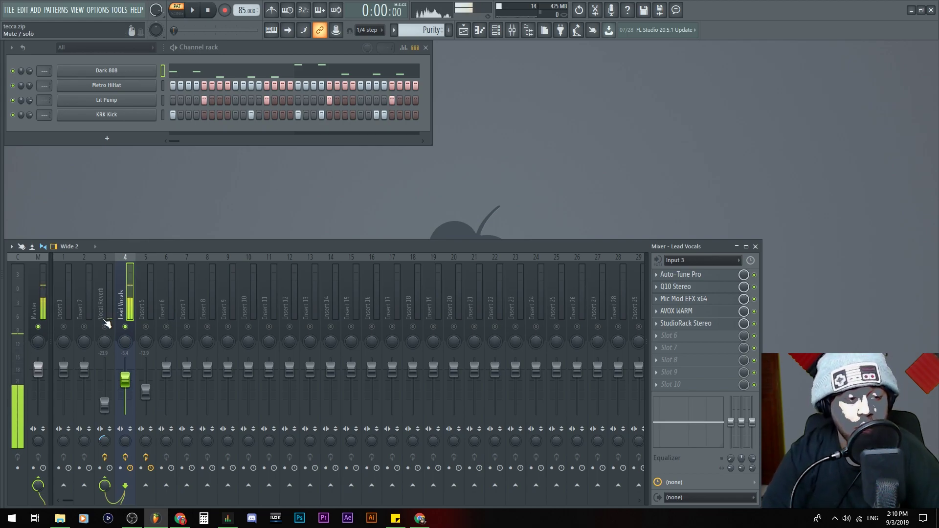
# Unmute the Vocal Reverb track, raise its fader, and check the Lead Vocals track's routing to it
pyautogui.click(107, 297)
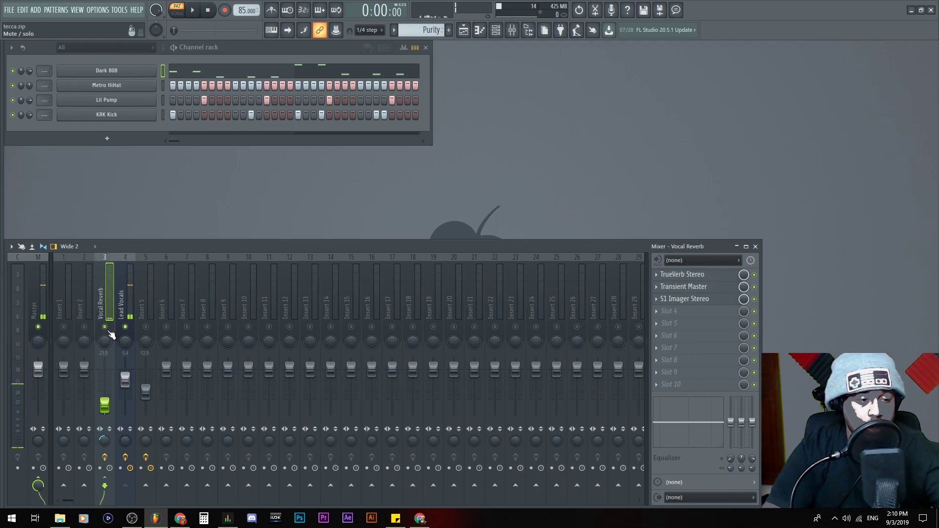
pyautogui.moveTo(104, 405); pyautogui.dragTo(104, 396)
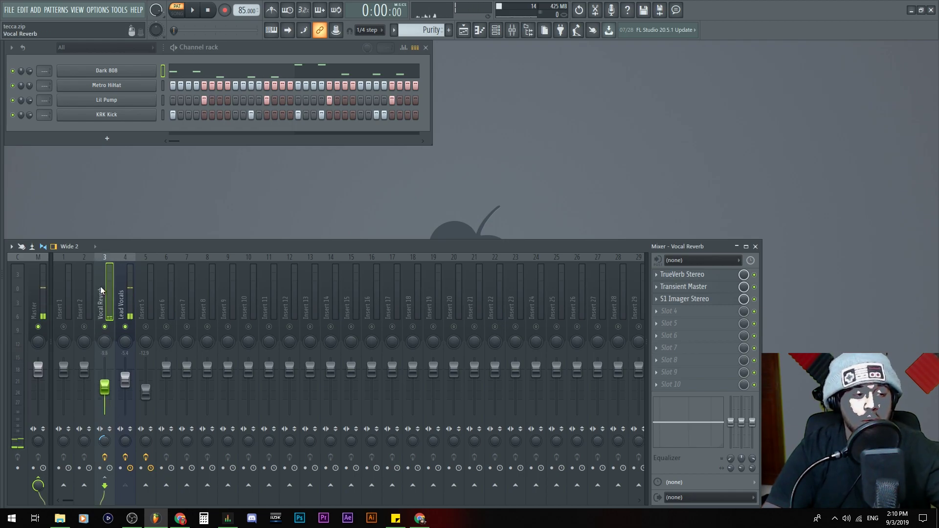
pyautogui.click(118, 315)
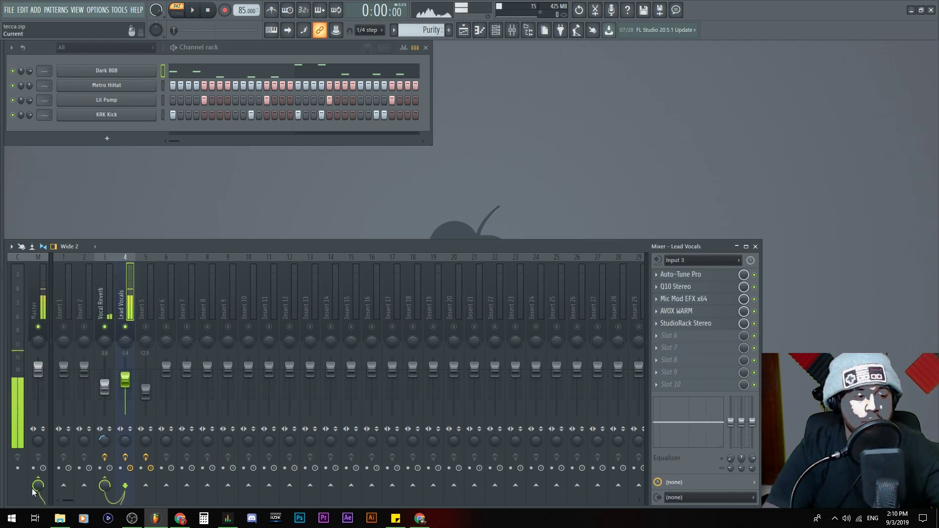
# In Vocal Reverb's TrueVerb, turn Direct off, enable Early Ref at -7.5, and set the decay time to 2.2
pyautogui.click(100, 303)
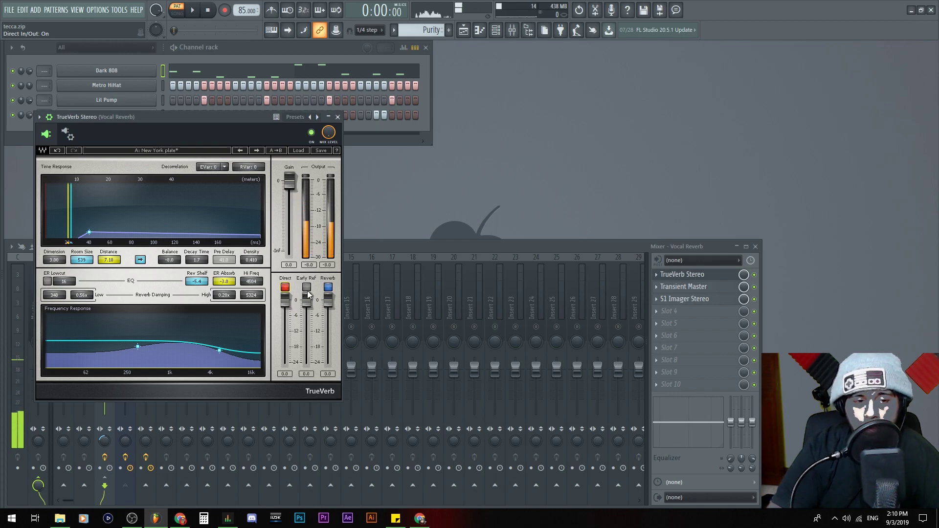
pyautogui.click(307, 288)
pyautogui.moveTo(307, 301); pyautogui.dragTo(307, 318)
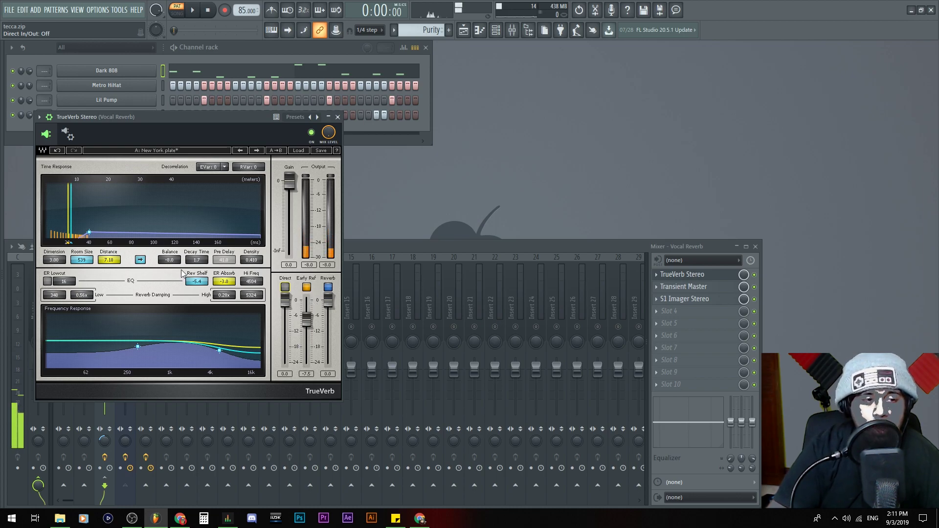
pyautogui.moveTo(196, 262); pyautogui.dragTo(173, 259)
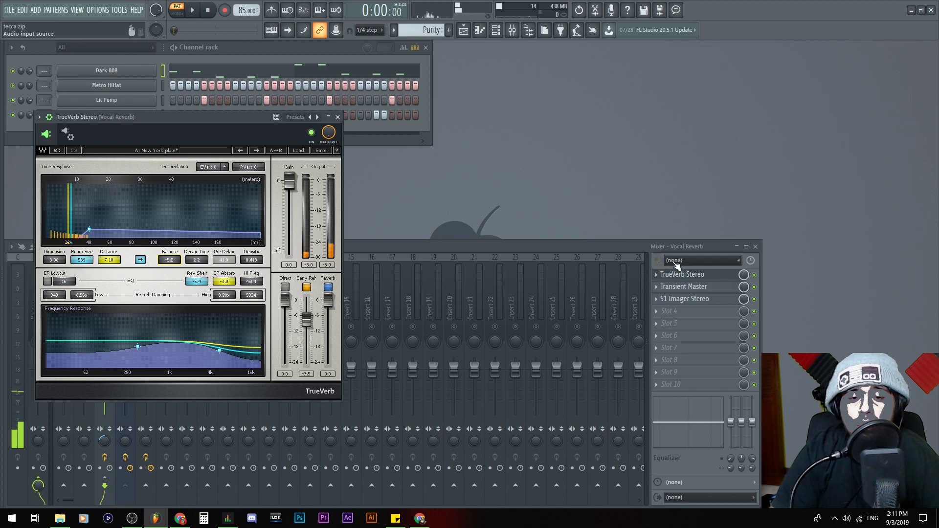
# Compare TrueVerb's direct signal alone with its early reflections and reverb, restore the wet-only setup, and close the plugin
pyautogui.click(285, 287)
pyautogui.click(307, 287)
pyautogui.click(328, 287)
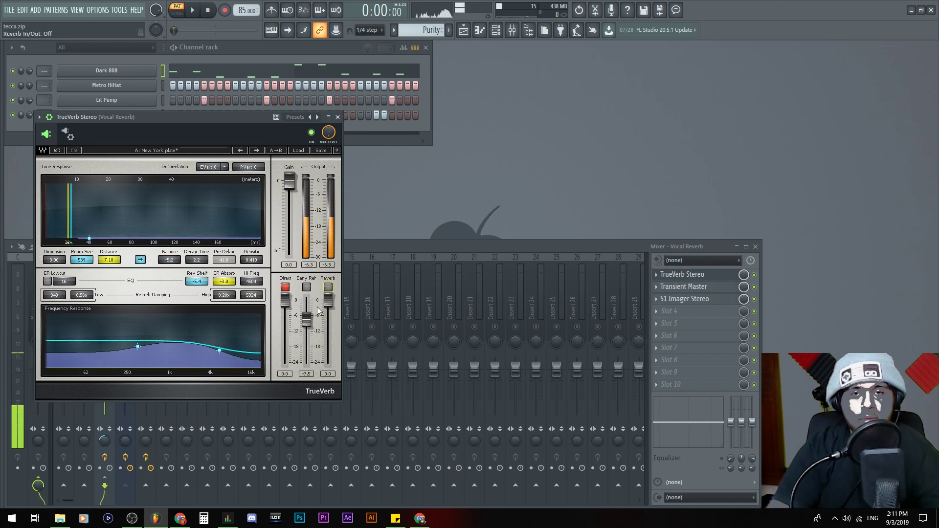
pyautogui.click(328, 287)
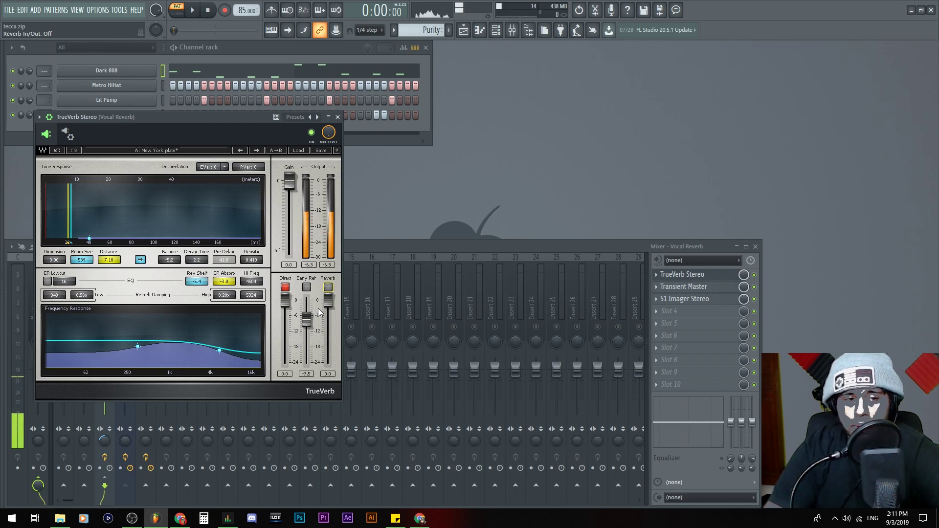
pyautogui.click(307, 287)
pyautogui.click(285, 287)
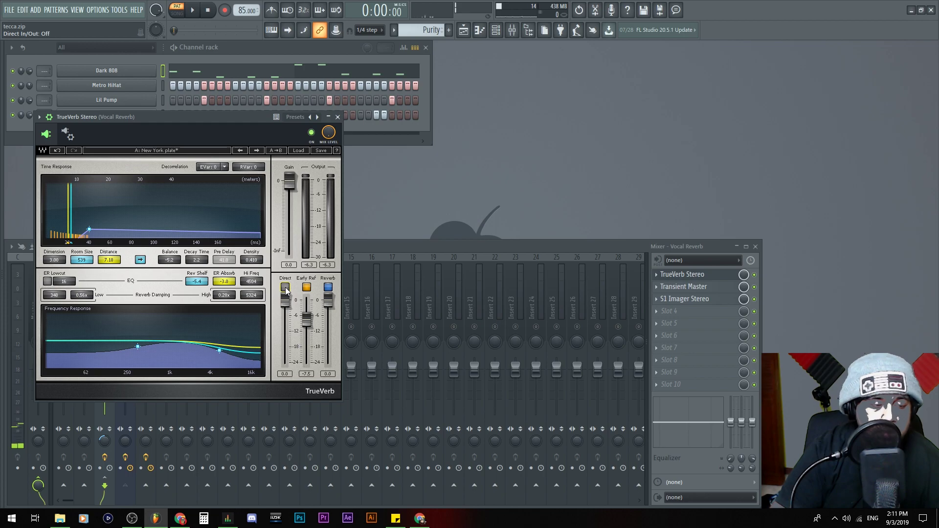
pyautogui.click(337, 117)
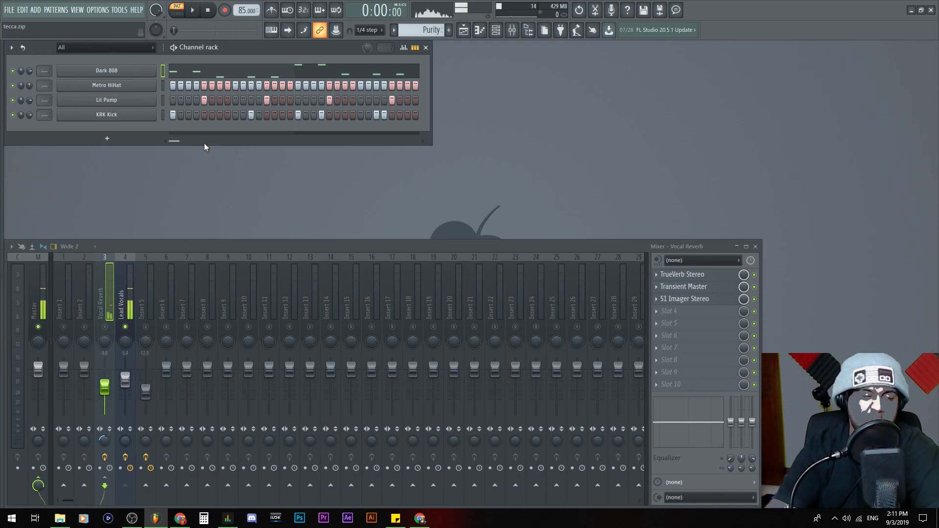
# Play the beat, lower the Vocal Reverb fader to balance it against the vocal, and reselect the Lead Vocals track
pyautogui.press('space')
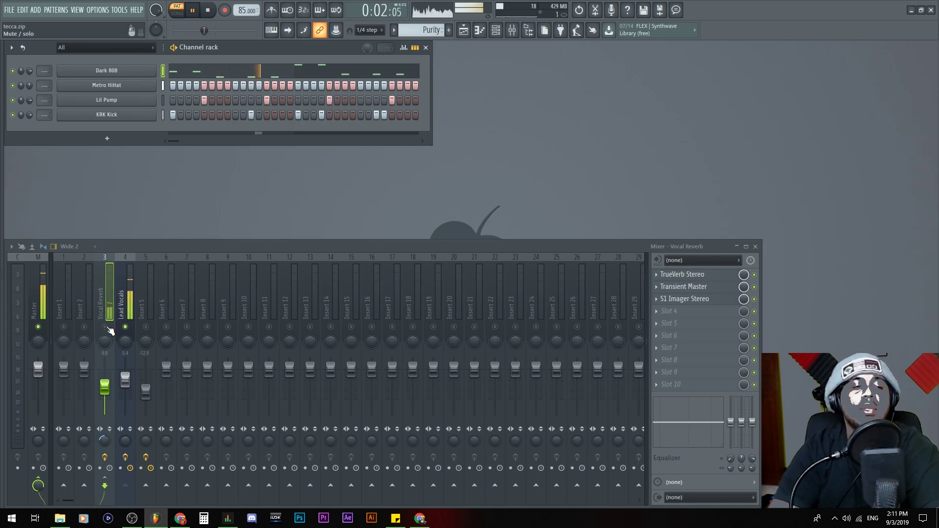
pyautogui.click(123, 308)
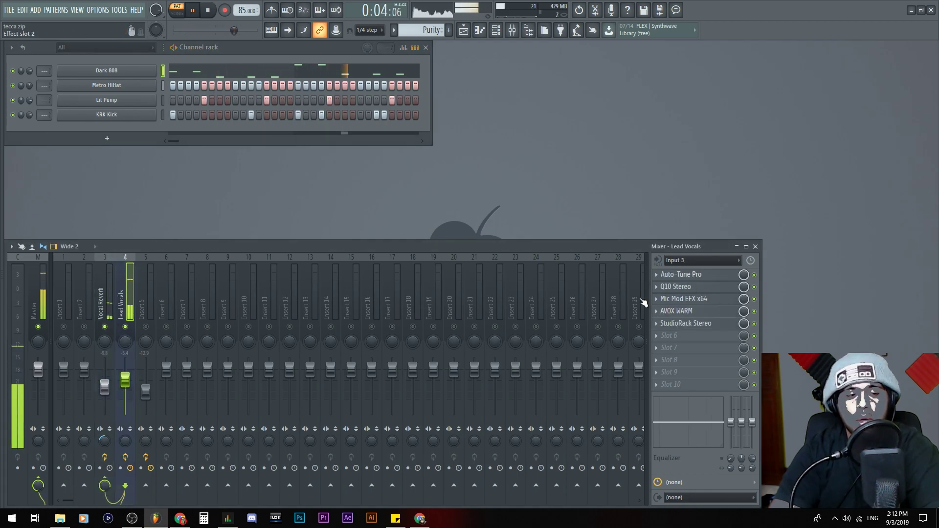
pyautogui.moveTo(105, 386); pyautogui.dragTo(106, 401)
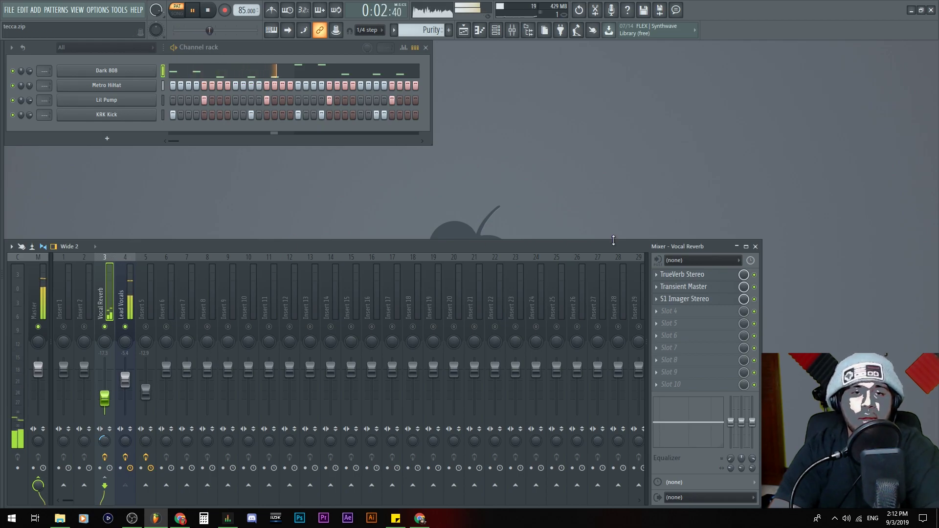
pyautogui.click(143, 289)
pyautogui.click(98, 293)
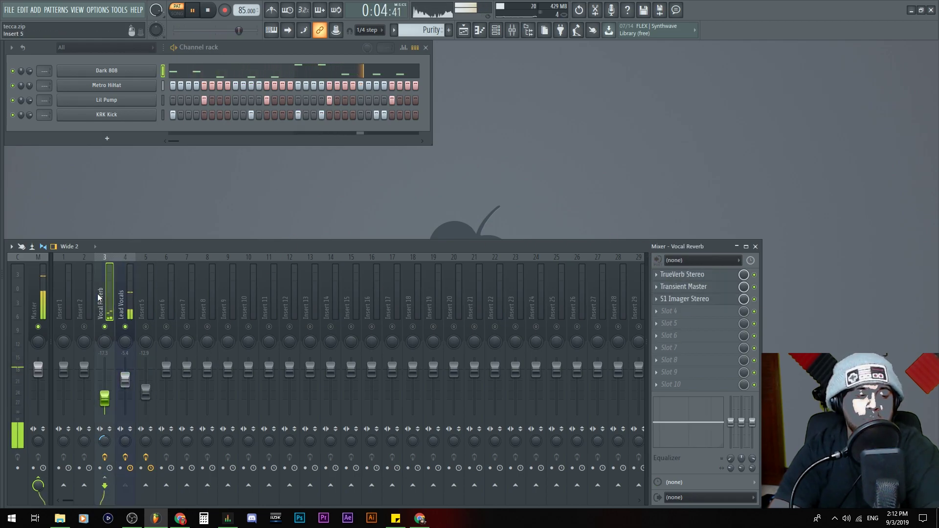
pyautogui.click(124, 293)
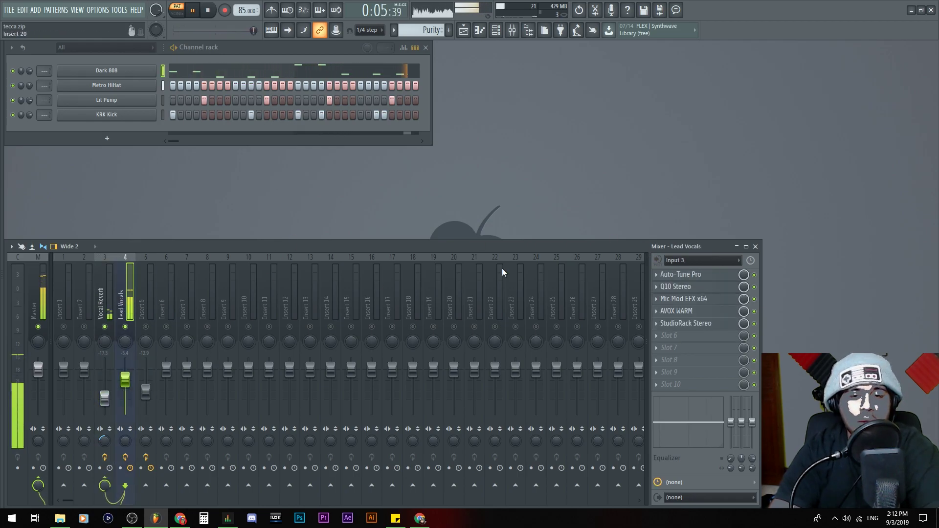
# Open Auto-Tune Pro on Lead Vocals and move its window clear of the channel rack and the effects list
pyautogui.click(705, 276)
pyautogui.moveTo(386, 83); pyautogui.dragTo(328, 112)
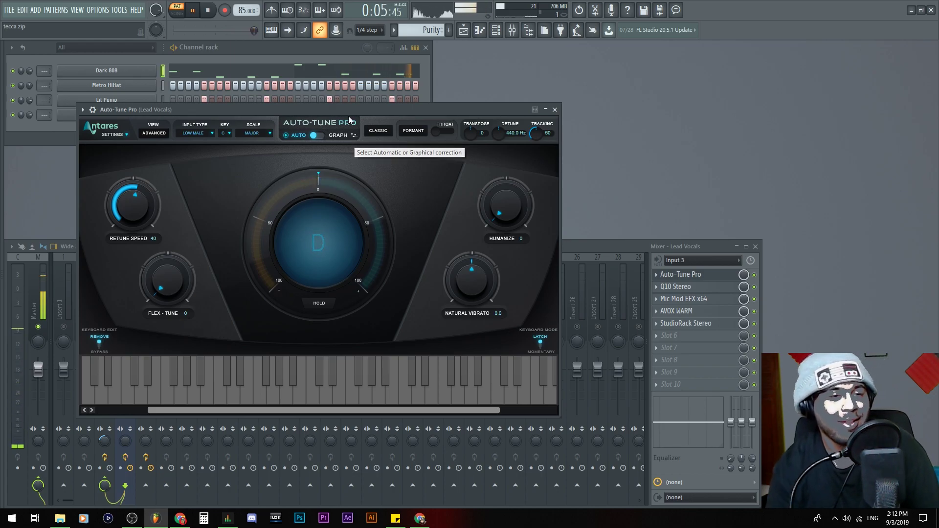
pyautogui.moveTo(328, 112); pyautogui.dragTo(254, 155)
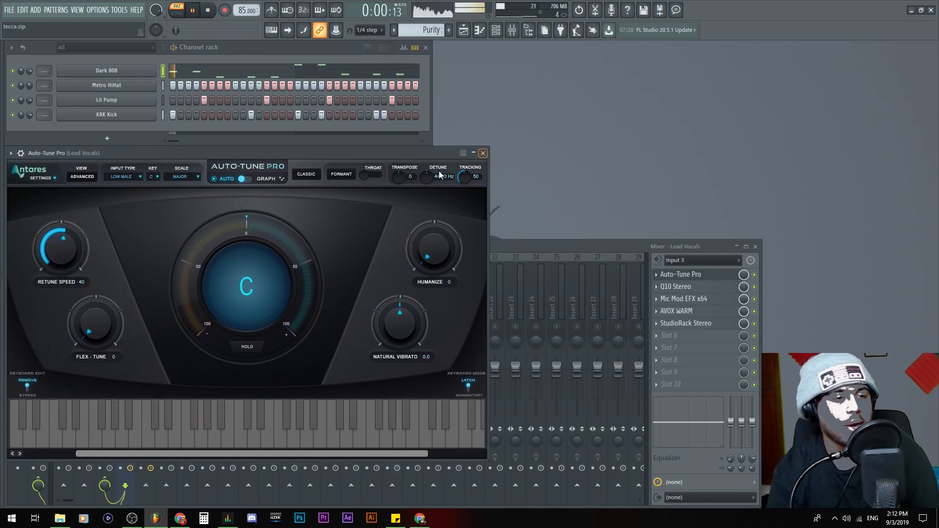